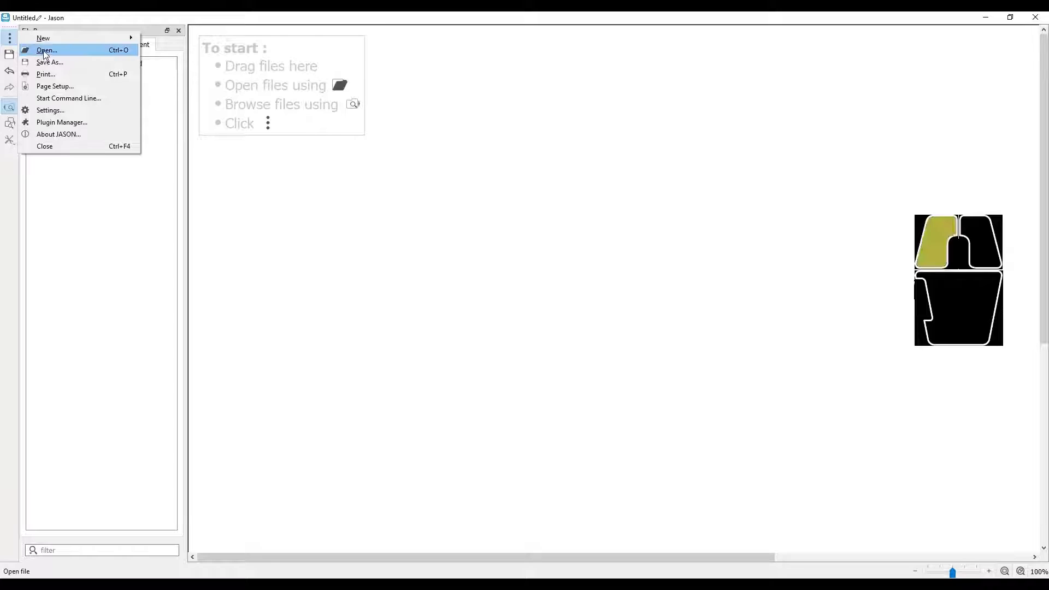
# Open the diffusion data file QCG_bpp_ste_led_diffusion_lockhold-3-1.jdf from the JASON DOSY tutorial's data folder.
pyautogui.click(47, 50)
pyautogui.click(161, 110)
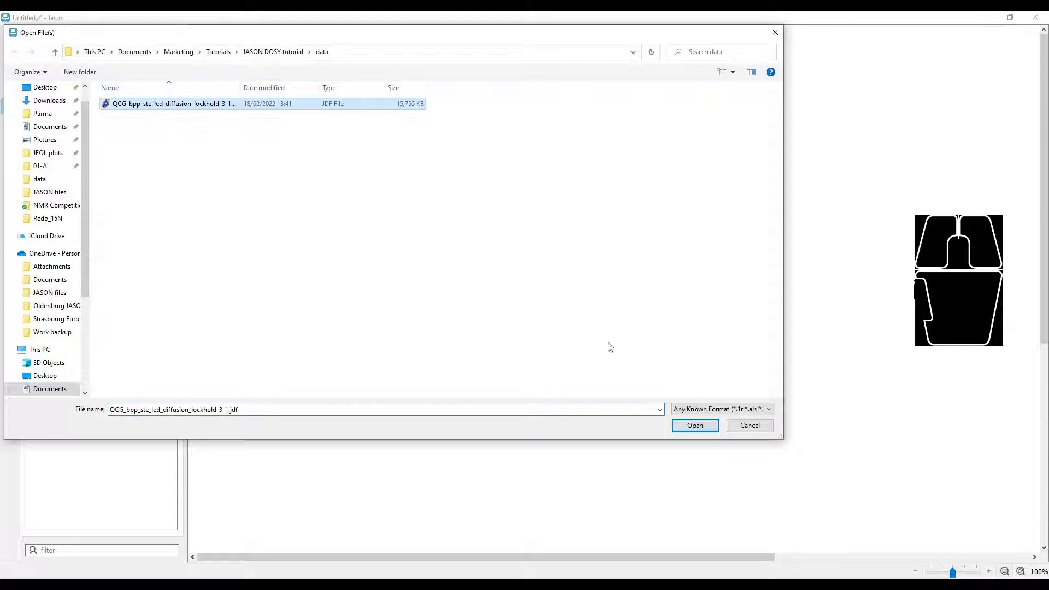
pyautogui.click(695, 426)
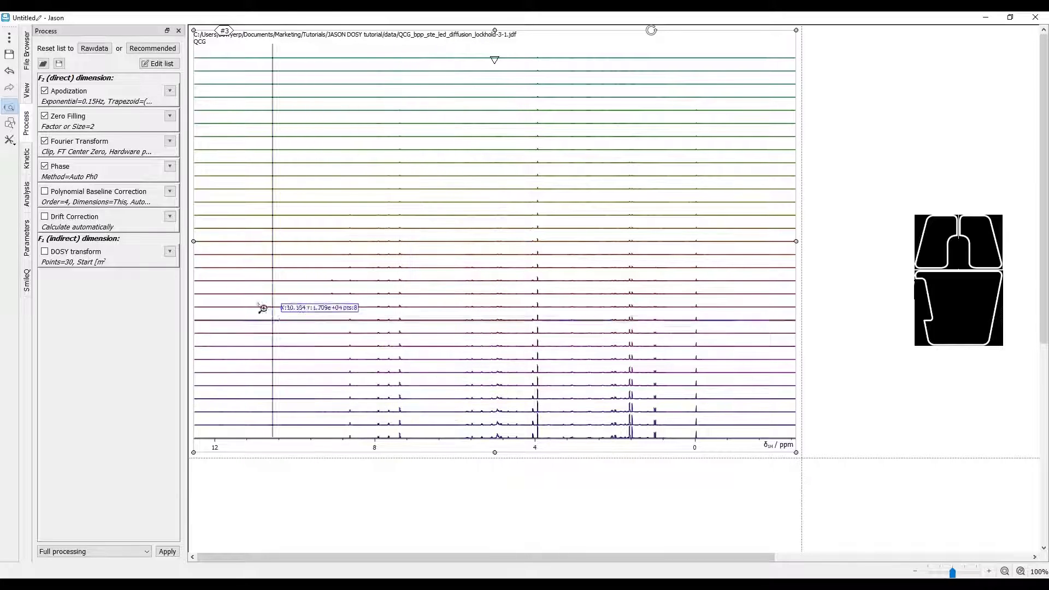
# Examine the weak peaks and baseline of the stacked traces at a strongly increased vertical intensity.
pyautogui.click(31, 94)
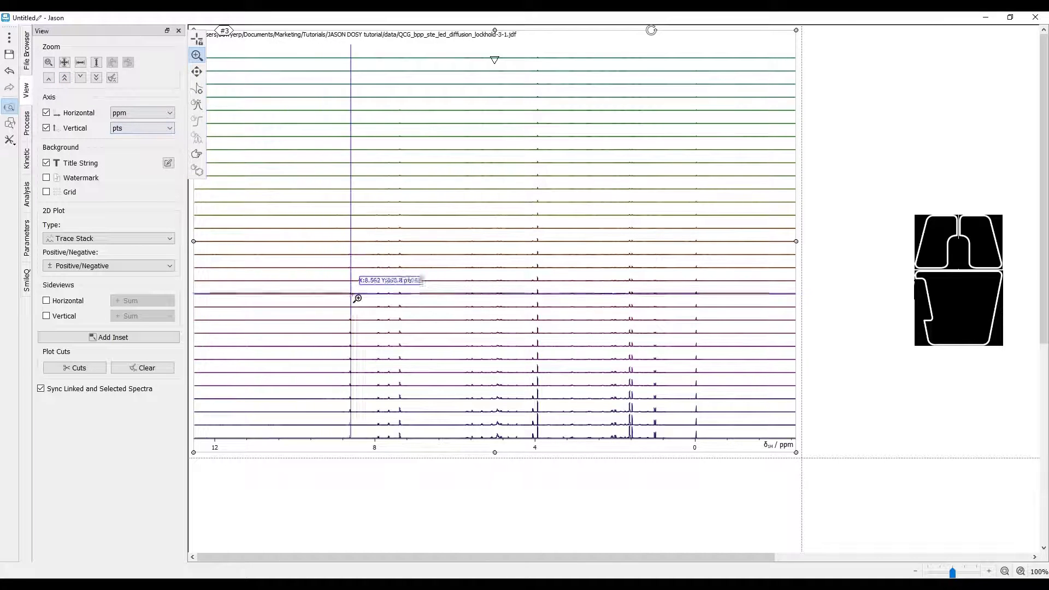
pyautogui.scroll(3, 357, 299)
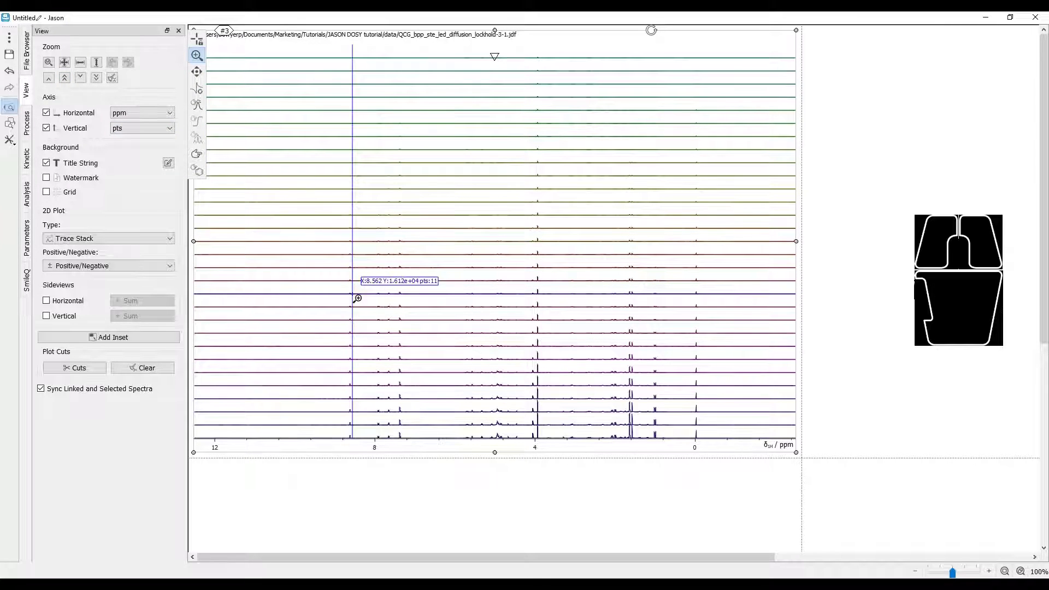
pyautogui.scroll(2, 357, 299)
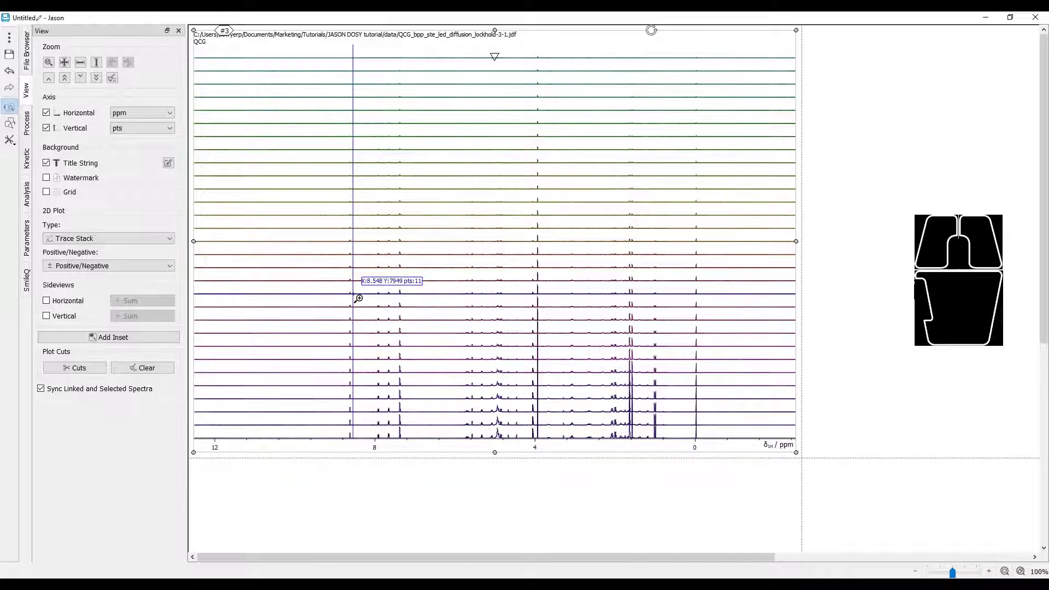
pyautogui.click(65, 78)
pyautogui.click(65, 78)
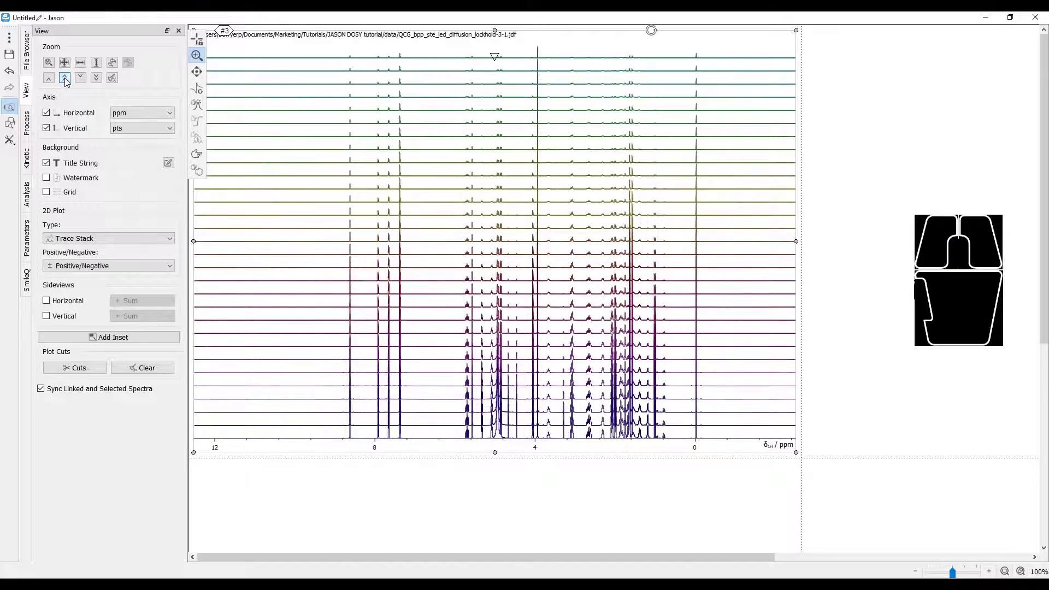
pyautogui.click(65, 78)
pyautogui.click(64, 78)
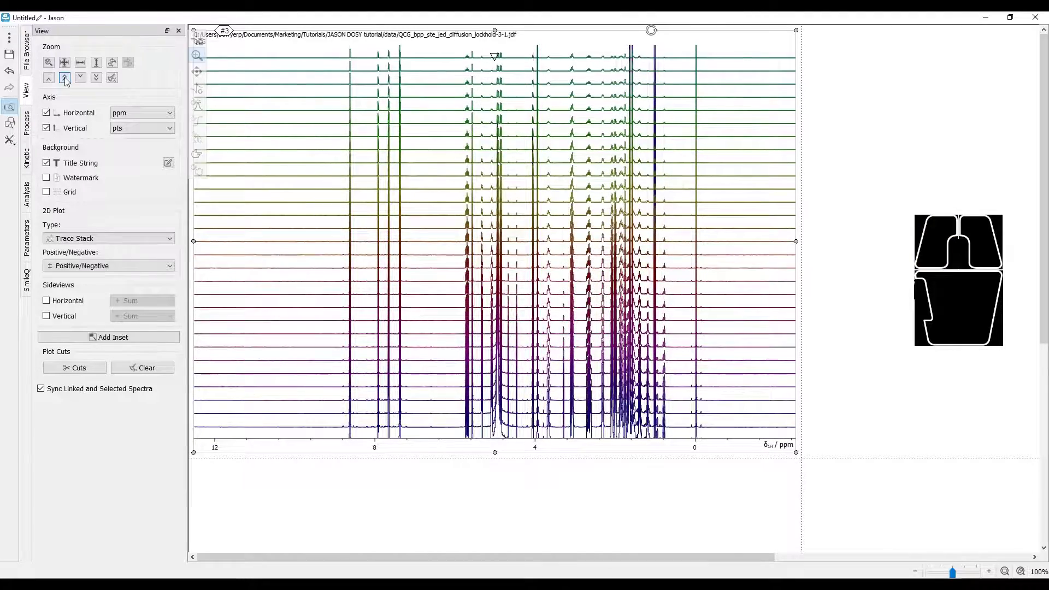
pyautogui.click(64, 77)
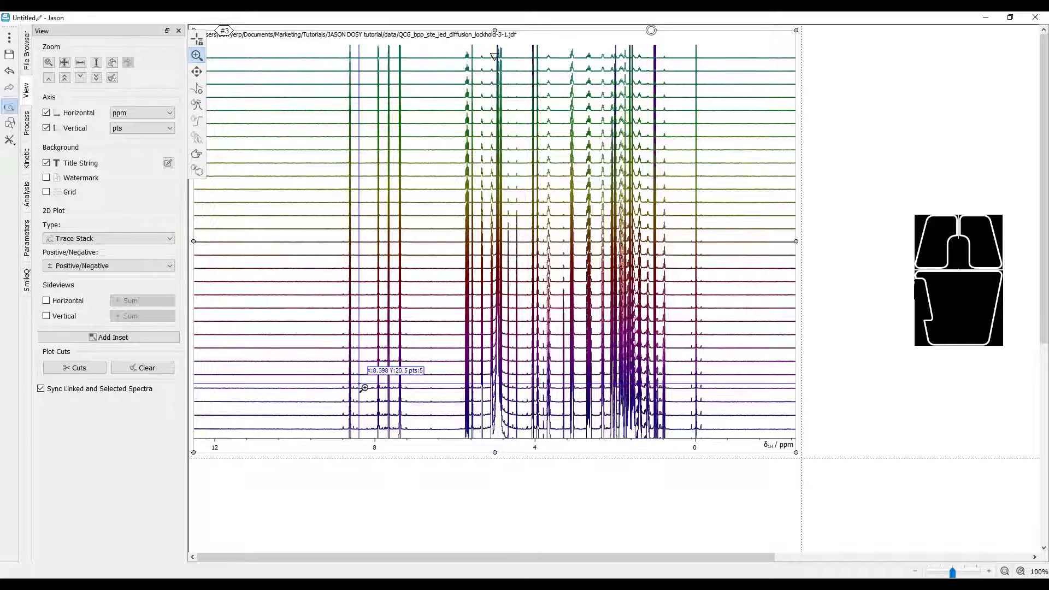
pyautogui.click(196, 73)
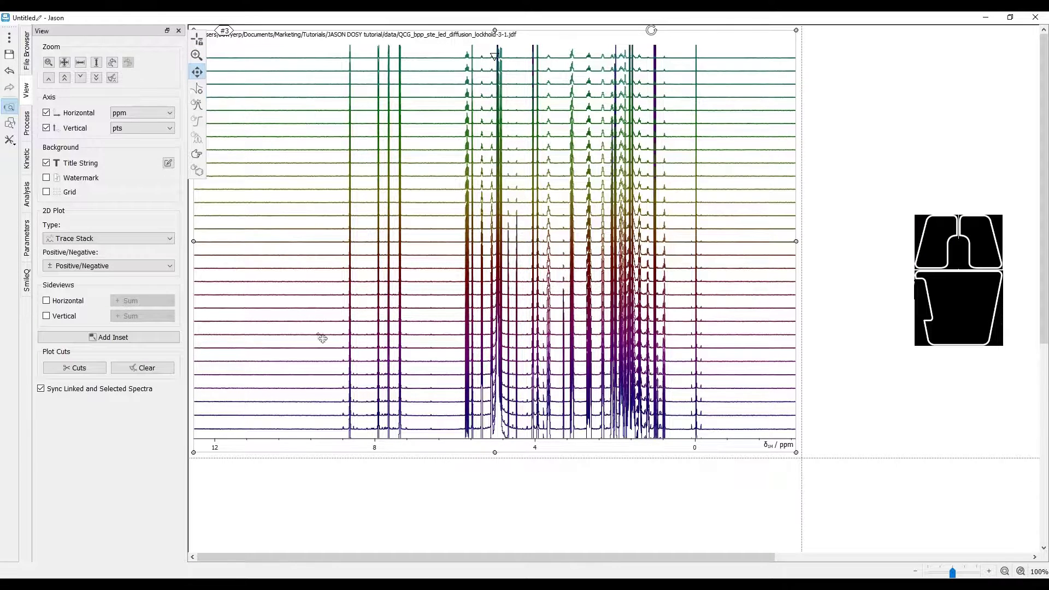
pyautogui.moveTo(336, 415); pyautogui.dragTo(408, 368)
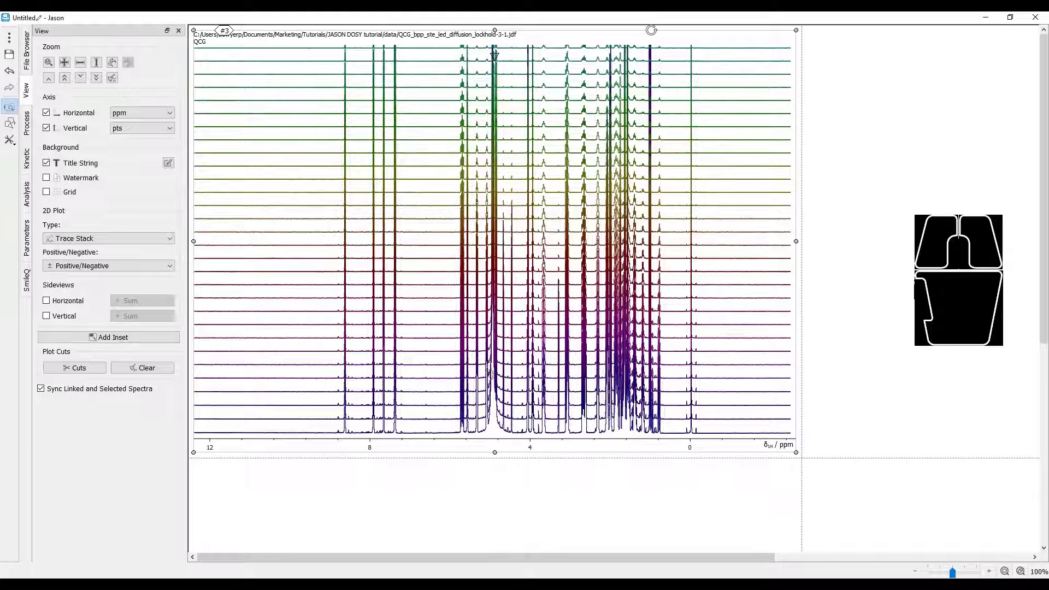
# Manually phase the spectrum with the pivot on the 0 ppm peak, to about Ph0 -57.27° and Ph1 0.36°.
pyautogui.moveTo(269, 153)
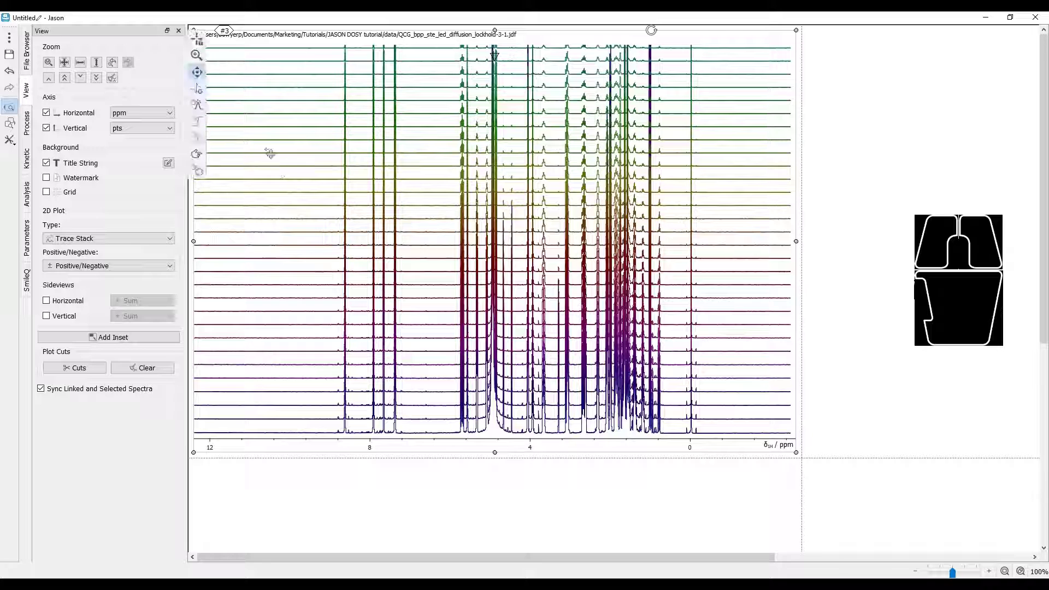
pyautogui.click(198, 89)
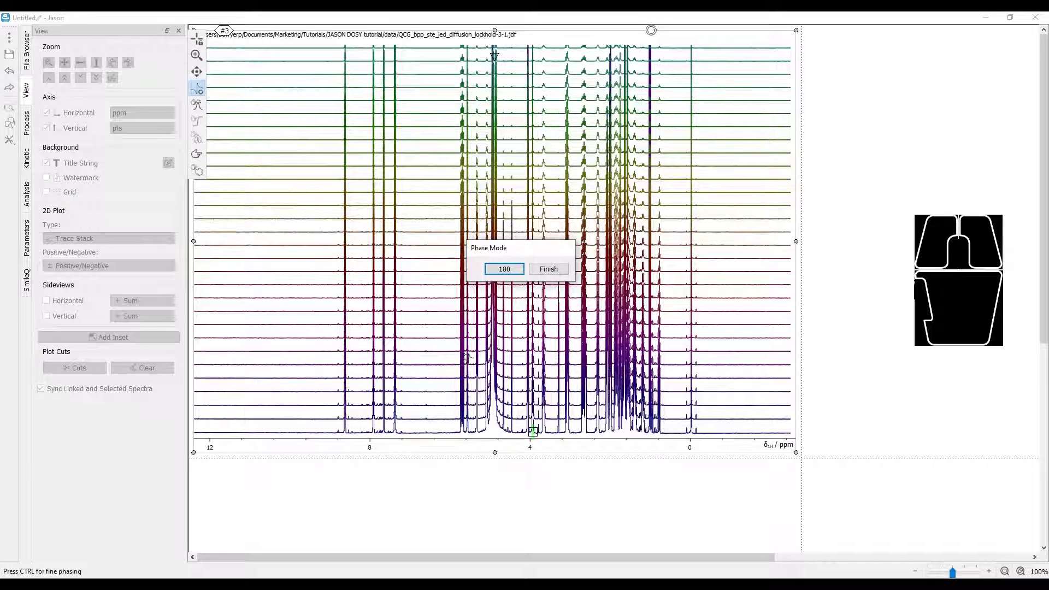
pyautogui.moveTo(532, 429); pyautogui.dragTo(534, 432)
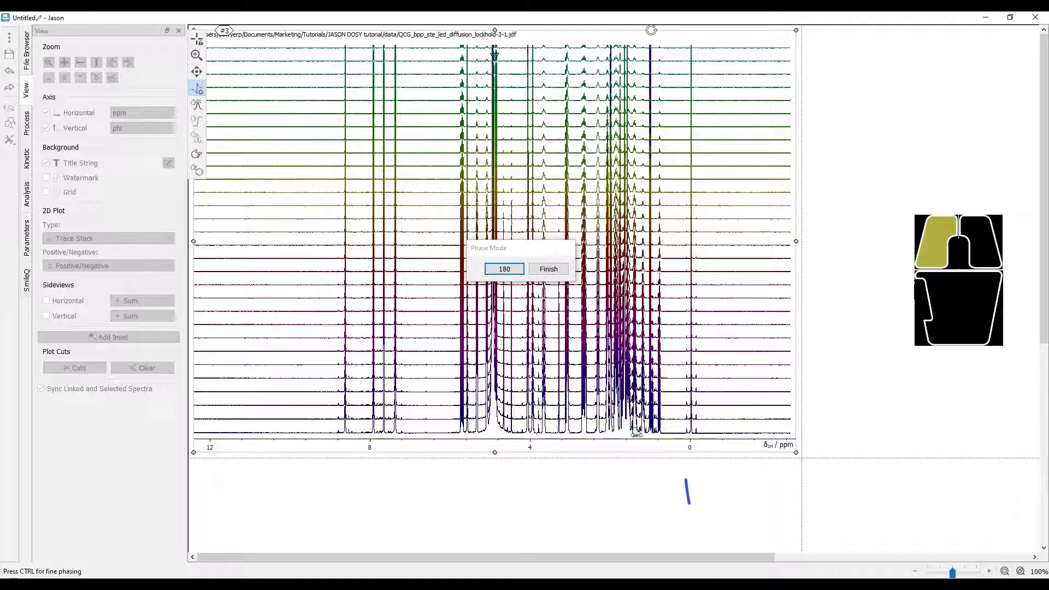
pyautogui.moveTo(692, 435); pyautogui.dragTo(689, 433)
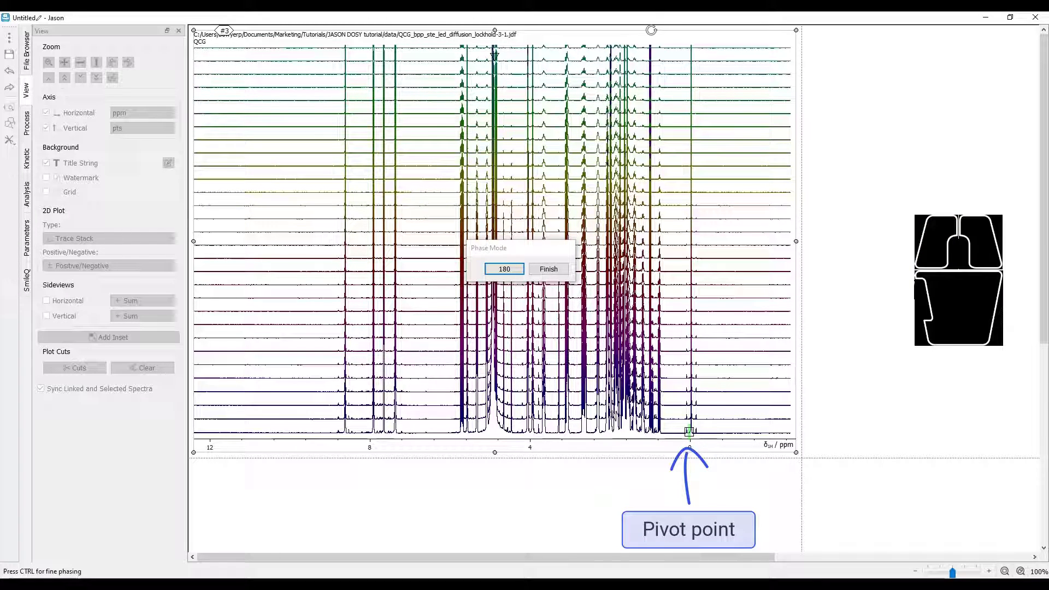
pyautogui.moveTo(689, 433); pyautogui.dragTo(618, 416)
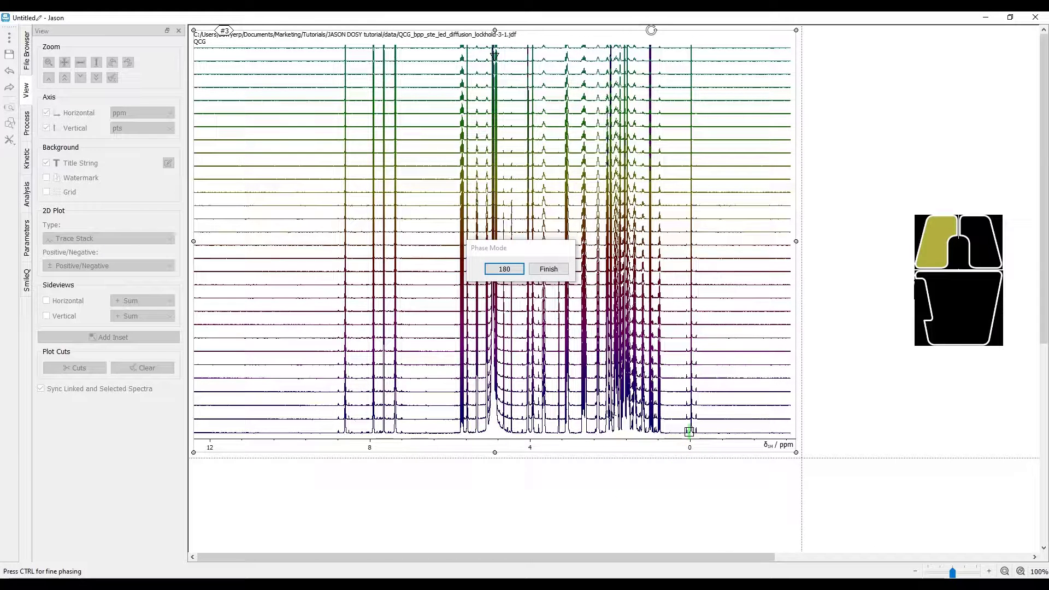
pyautogui.moveTo(611, 417); pyautogui.dragTo(604, 413)
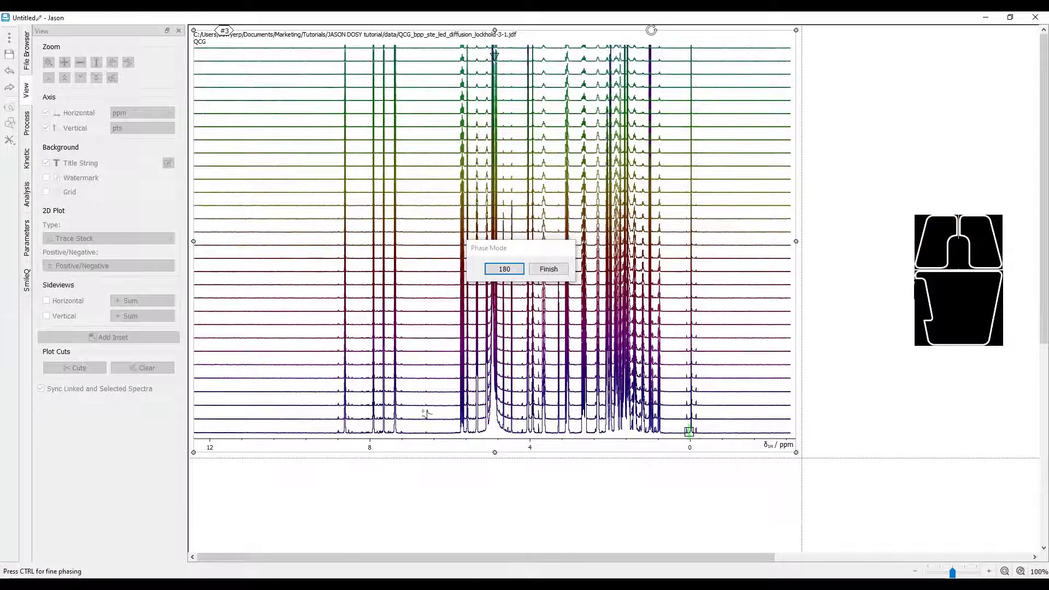
pyautogui.rightClick(386, 417)
pyautogui.click(550, 266)
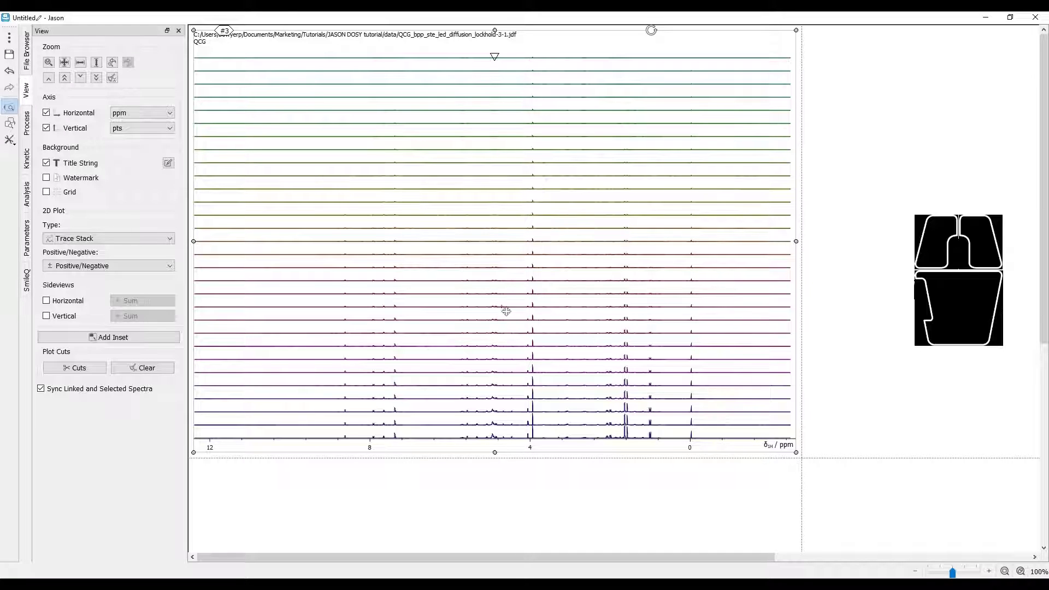
# Examine the phased traces' peak shapes and baseline at increased vertical intensity.
pyautogui.click(65, 78)
pyautogui.click(65, 78)
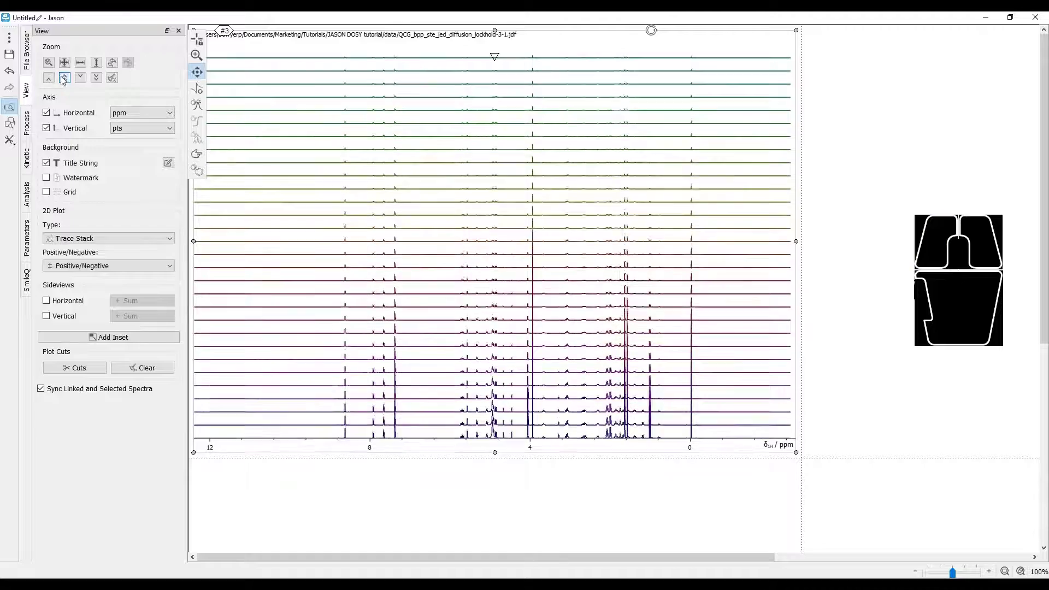
pyautogui.click(64, 78)
pyautogui.click(64, 78)
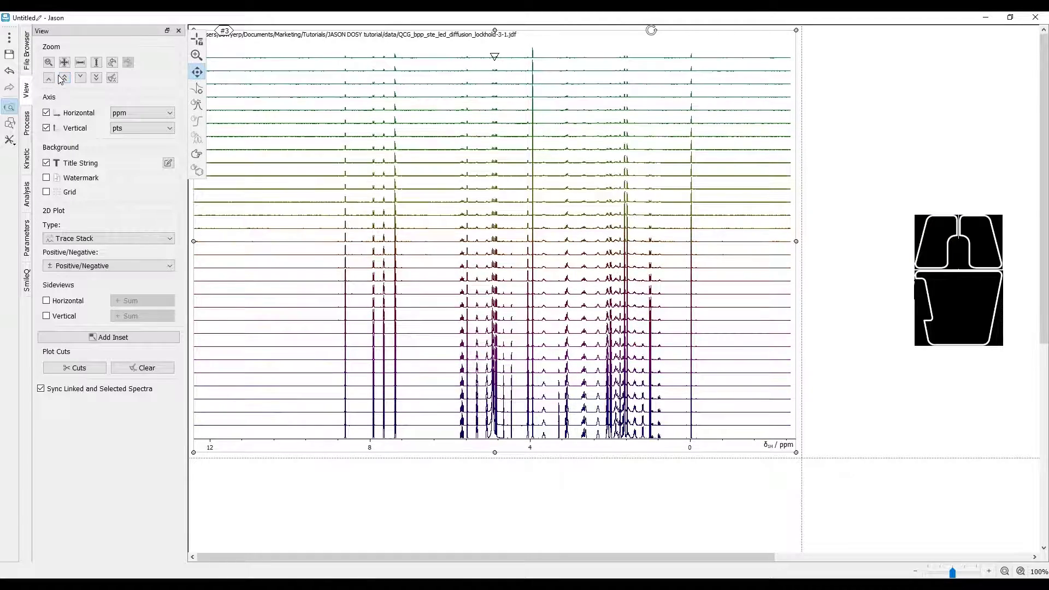
pyautogui.click(64, 78)
pyautogui.click(64, 78)
pyautogui.click(64, 78)
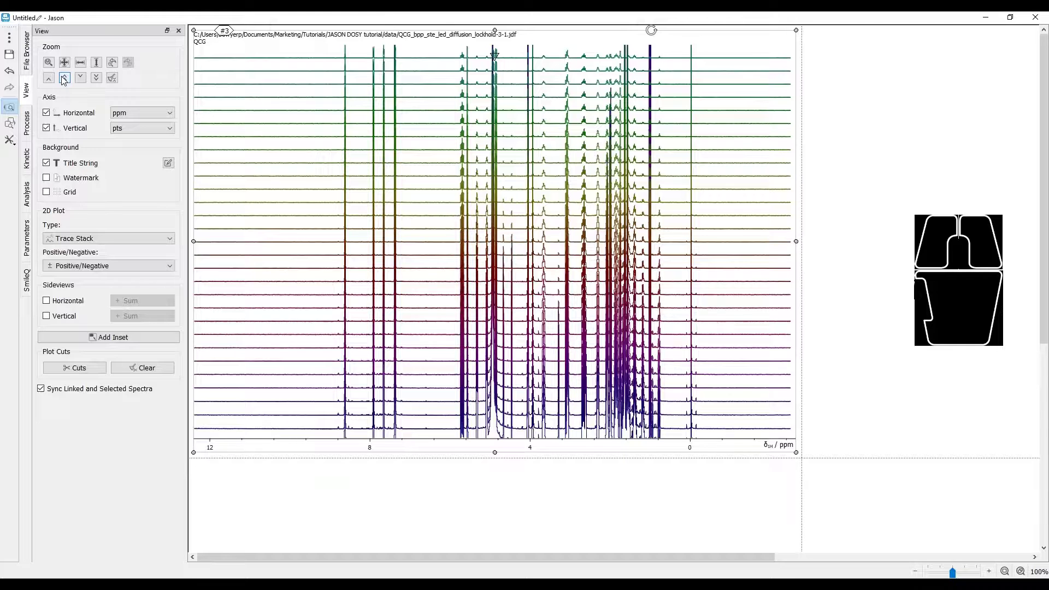
pyautogui.click(64, 78)
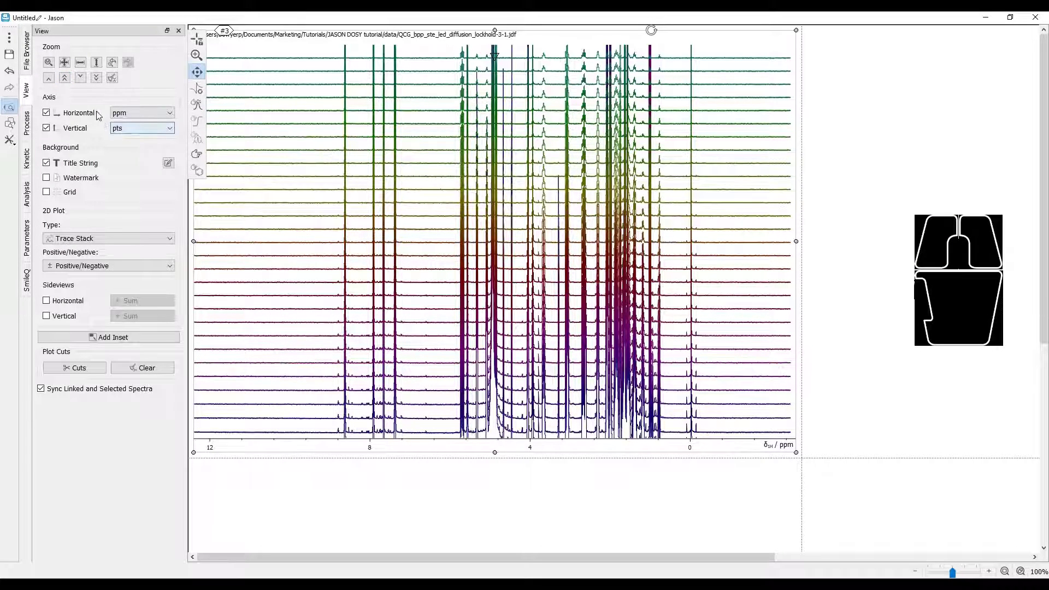
pyautogui.click(96, 78)
pyautogui.click(96, 78)
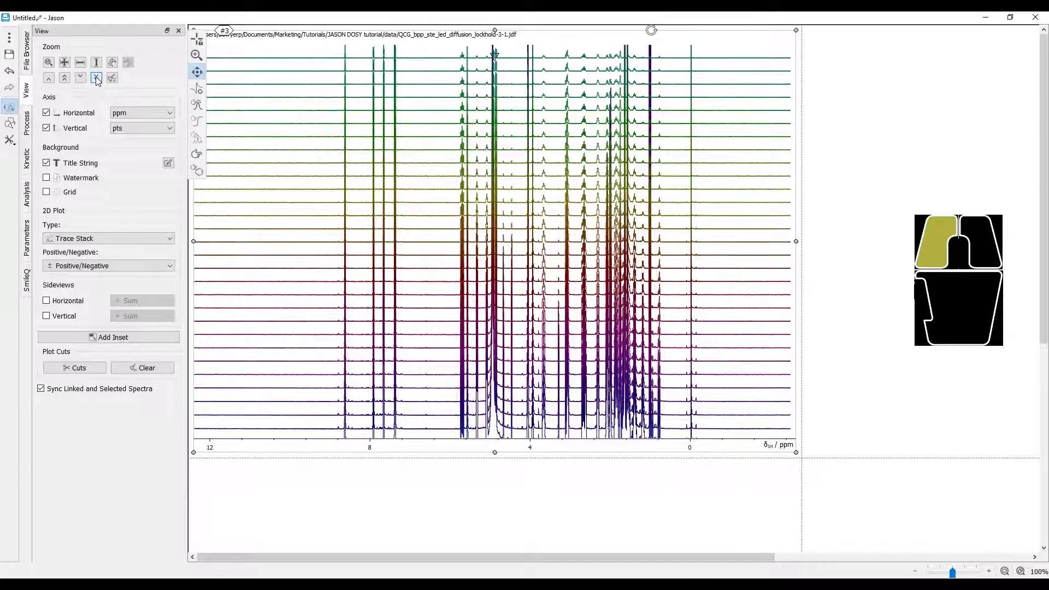
pyautogui.click(64, 78)
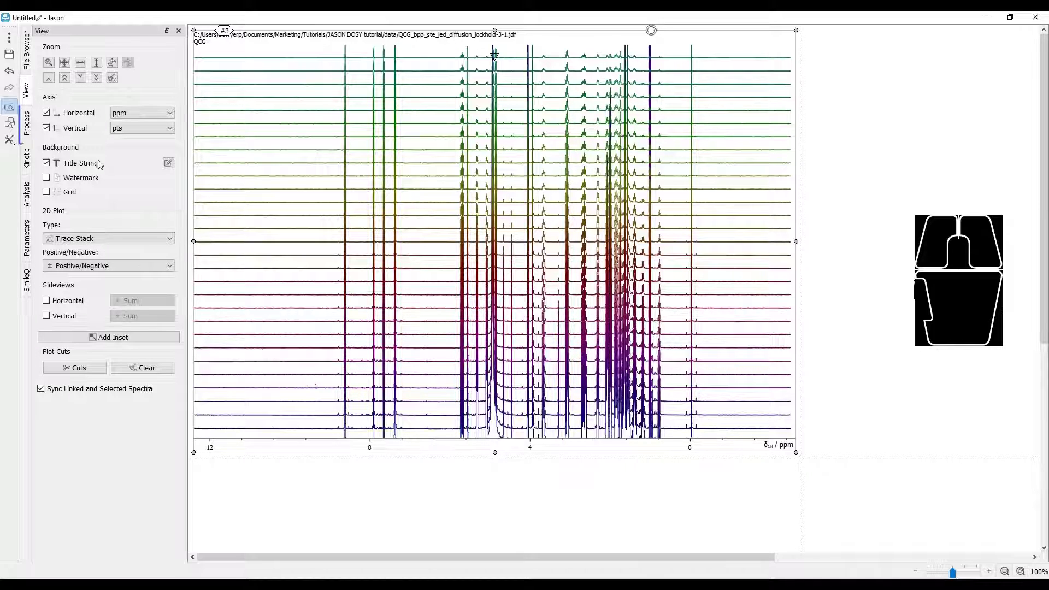
# Enable automatically calculated Drift Correction in the direct dimension and reprocess the spectrum.
pyautogui.click(27, 125)
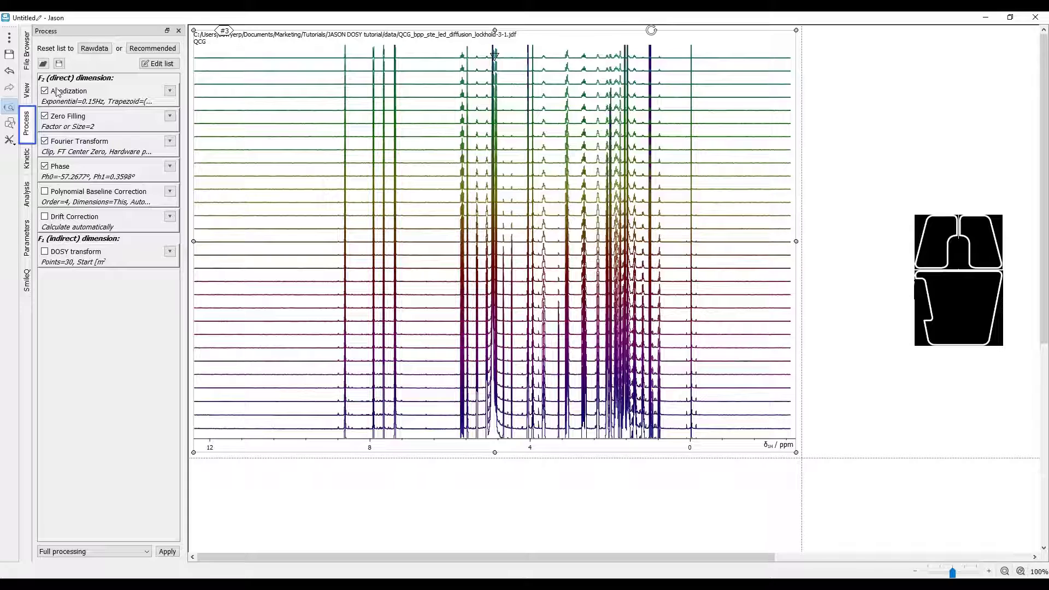
pyautogui.click(45, 218)
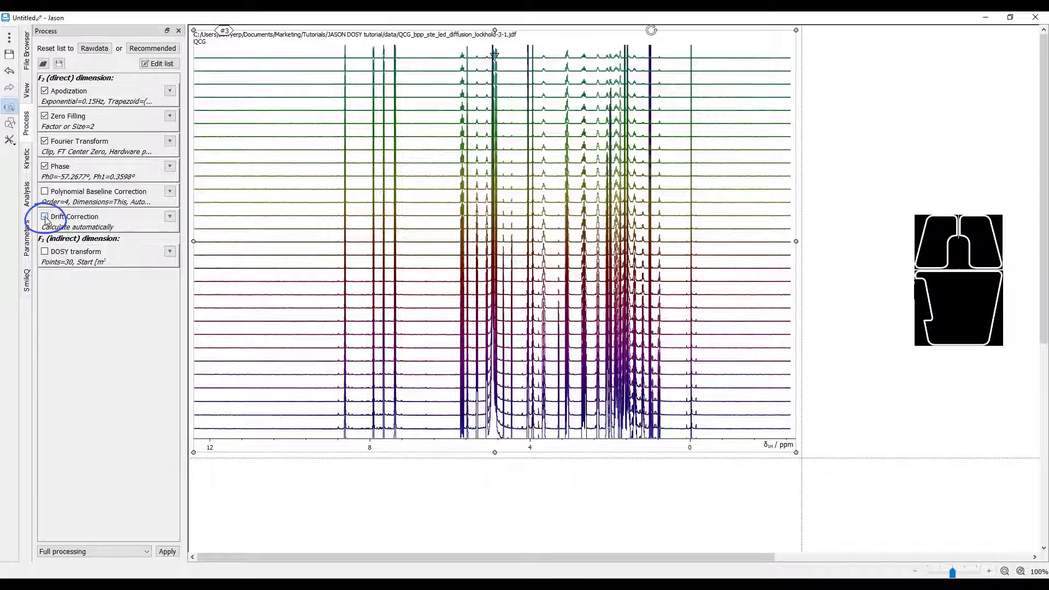
pyautogui.click(167, 552)
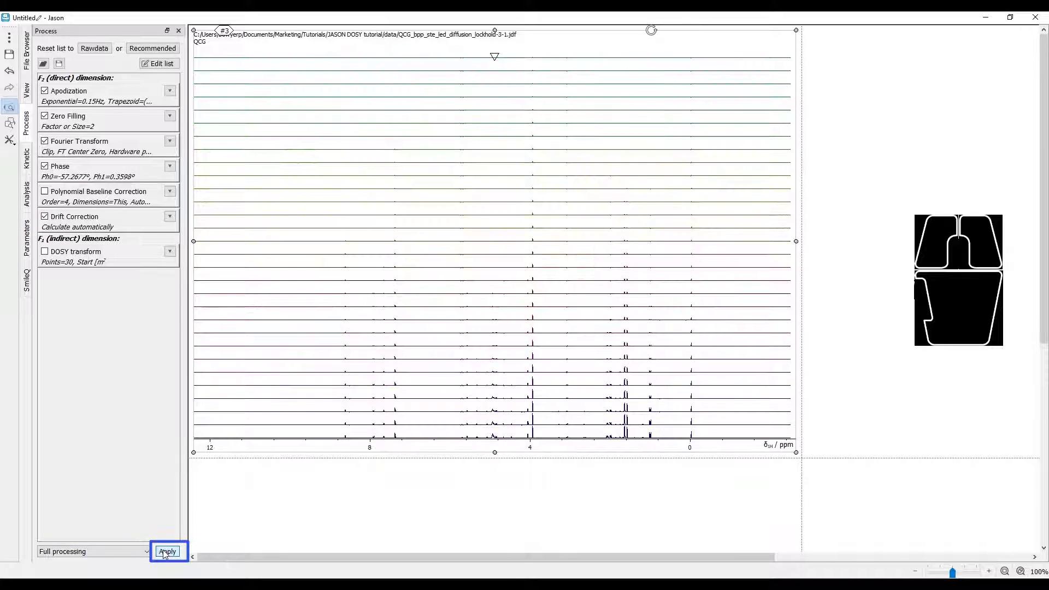
# Check the baseline of the drift-corrected traces at a strongly increased vertical intensity.
pyautogui.click(26, 91)
pyautogui.click(65, 79)
pyautogui.click(64, 79)
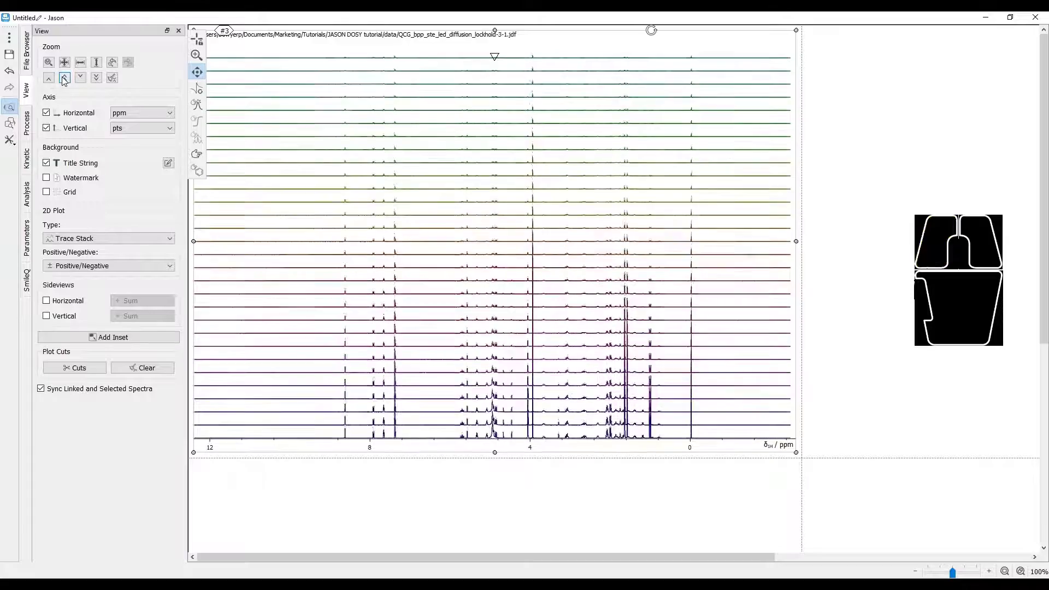
pyautogui.click(64, 79)
pyautogui.click(64, 79)
pyautogui.click(64, 79)
pyautogui.click(64, 79)
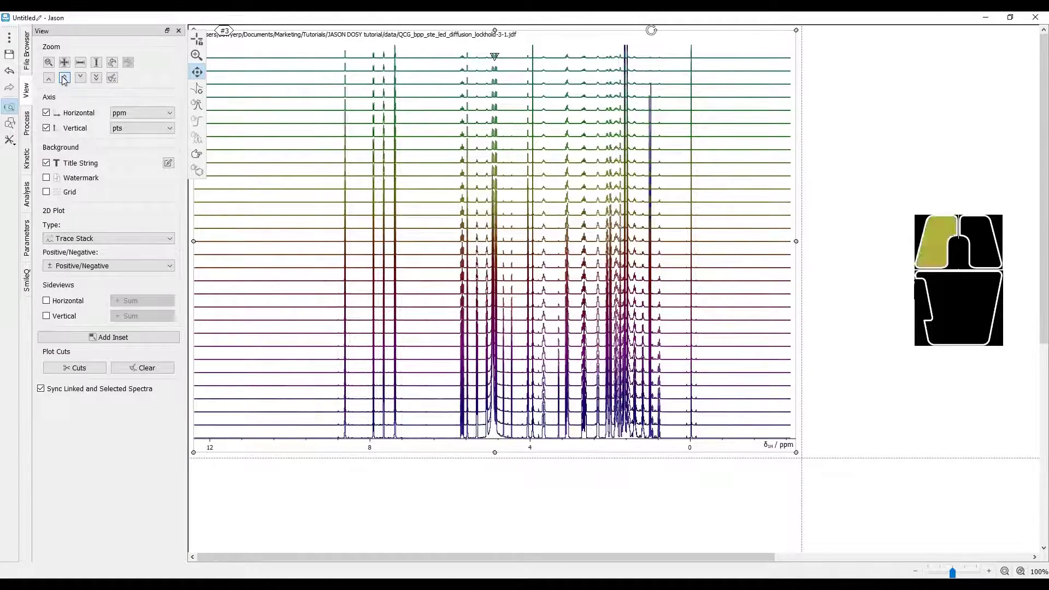
pyautogui.click(65, 79)
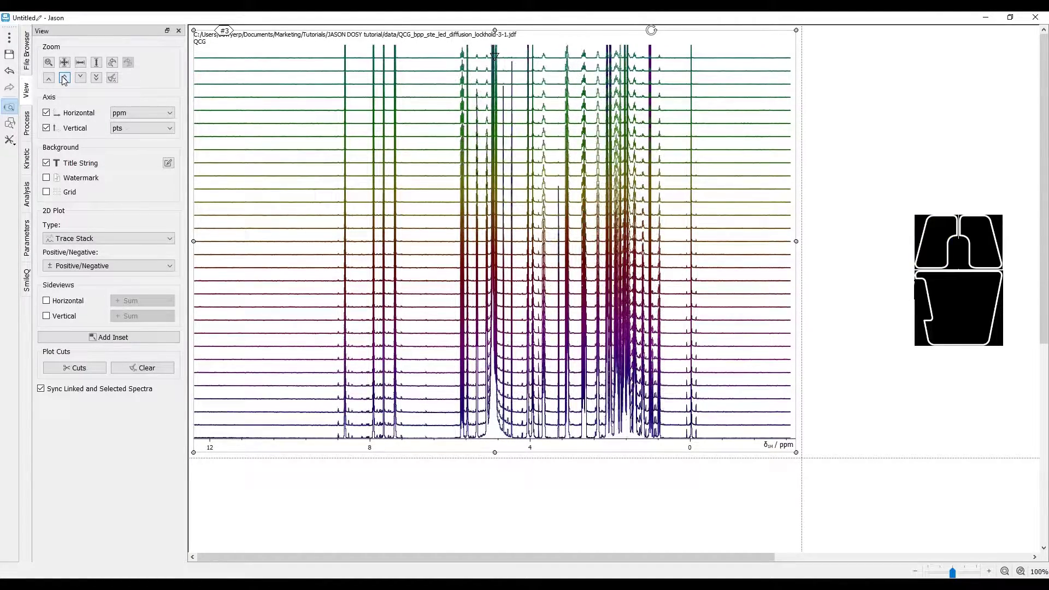
pyautogui.click(65, 79)
pyautogui.click(64, 78)
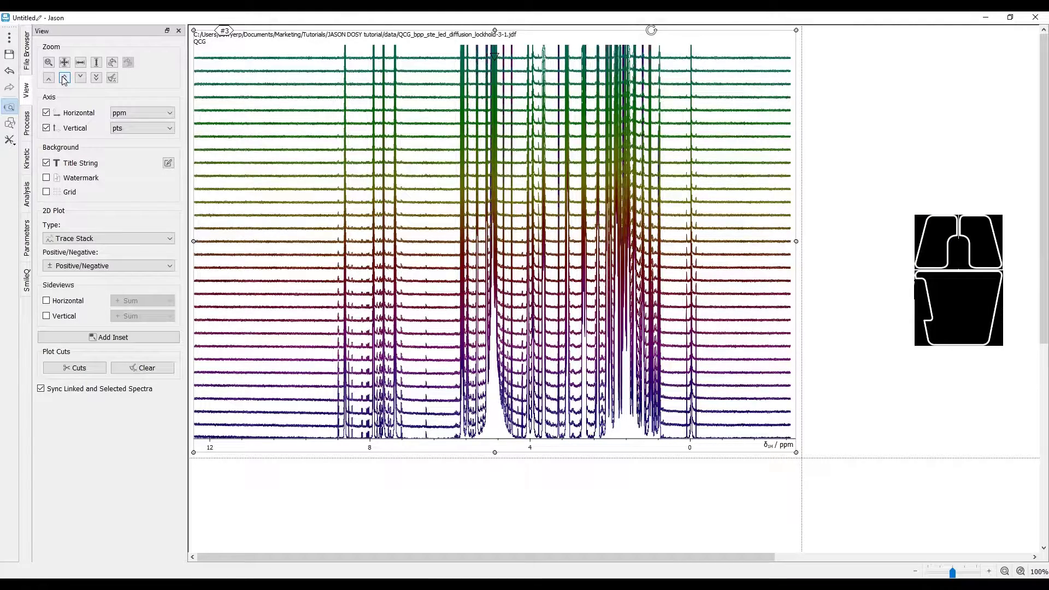
# Replace Drift Correction with Polynomial Baseline Correction of order 4 in this dimension and reprocess the spectrum.
pyautogui.click(30, 125)
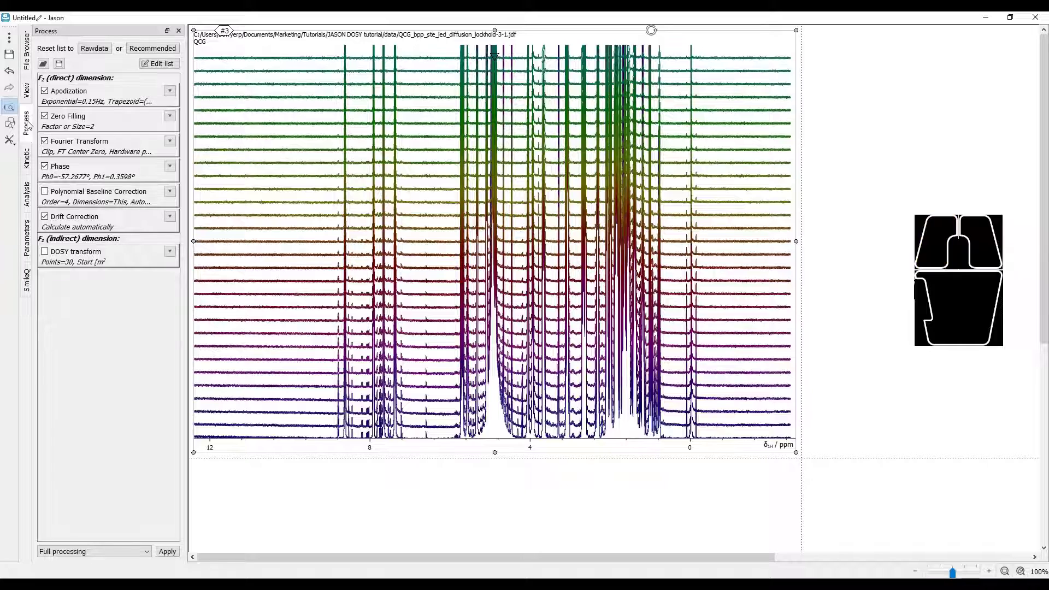
pyautogui.click(46, 218)
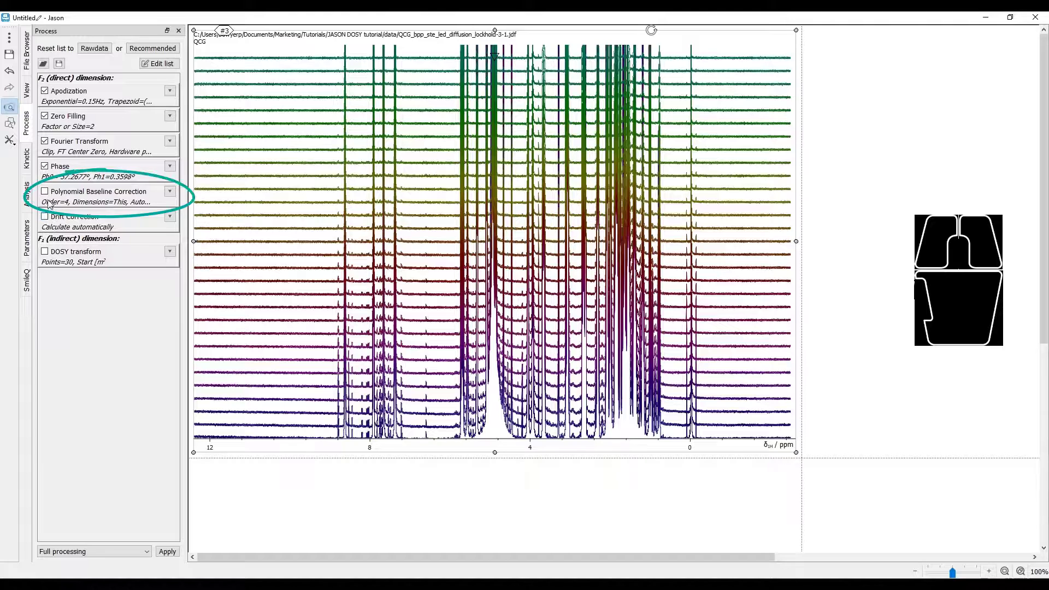
pyautogui.click(45, 192)
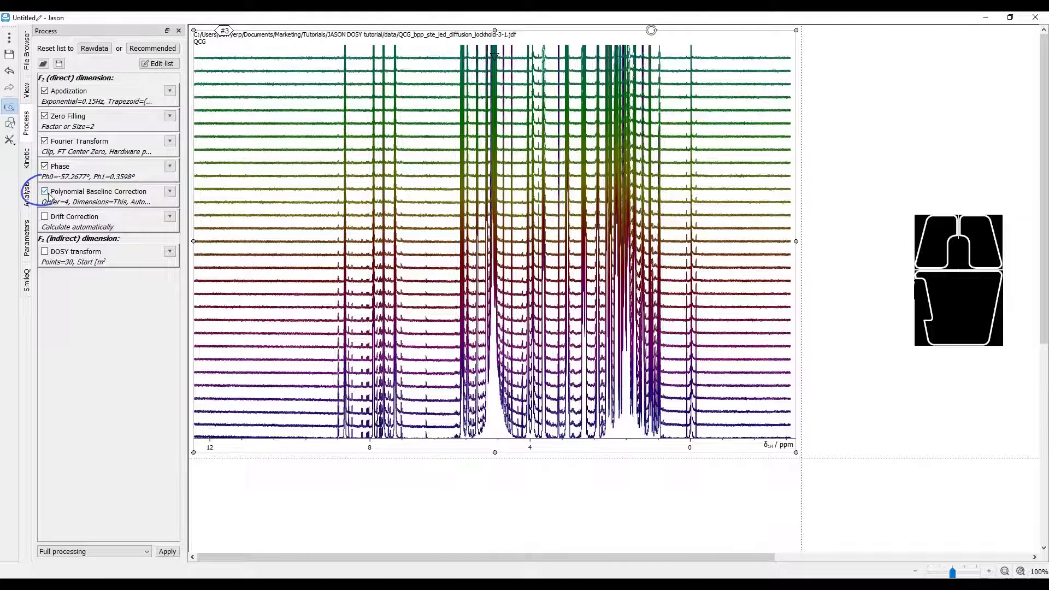
pyautogui.click(171, 192)
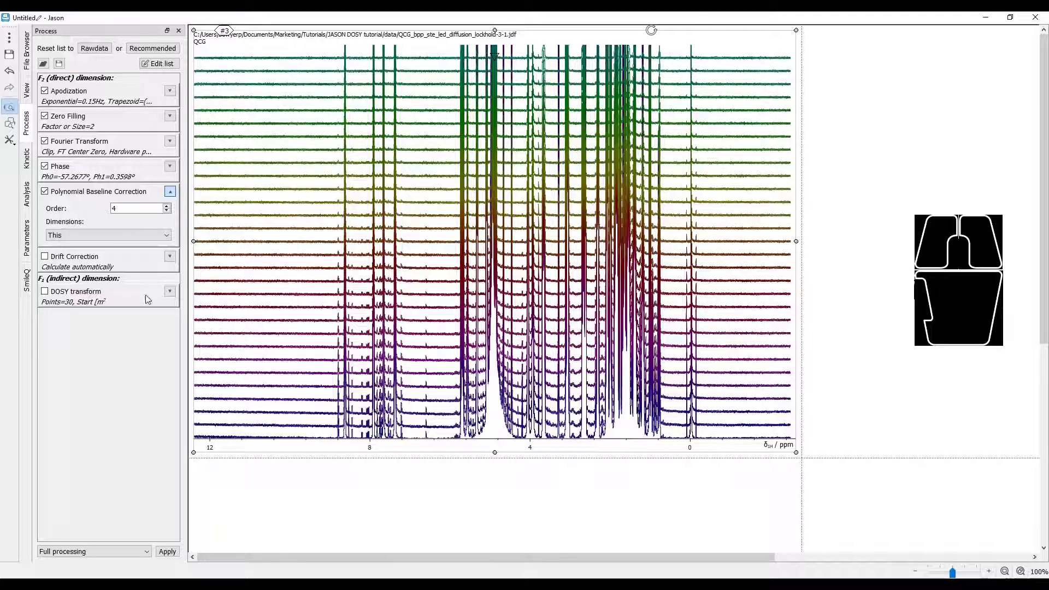
pyautogui.click(167, 553)
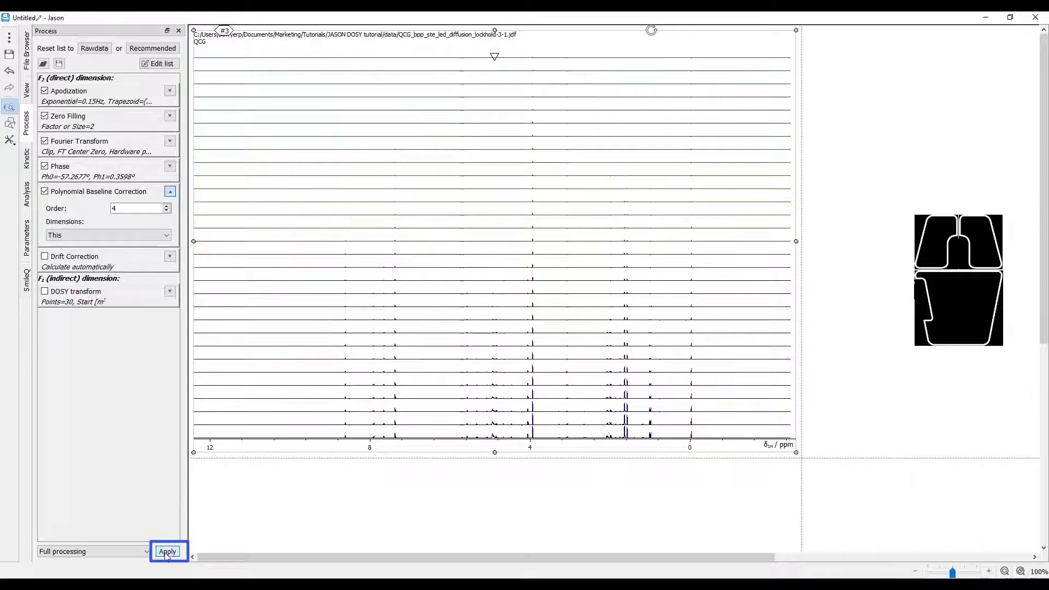
# Check the baseline of the polynomial-corrected traces at a strongly increased vertical intensity.
pyautogui.click(30, 88)
pyautogui.click(65, 78)
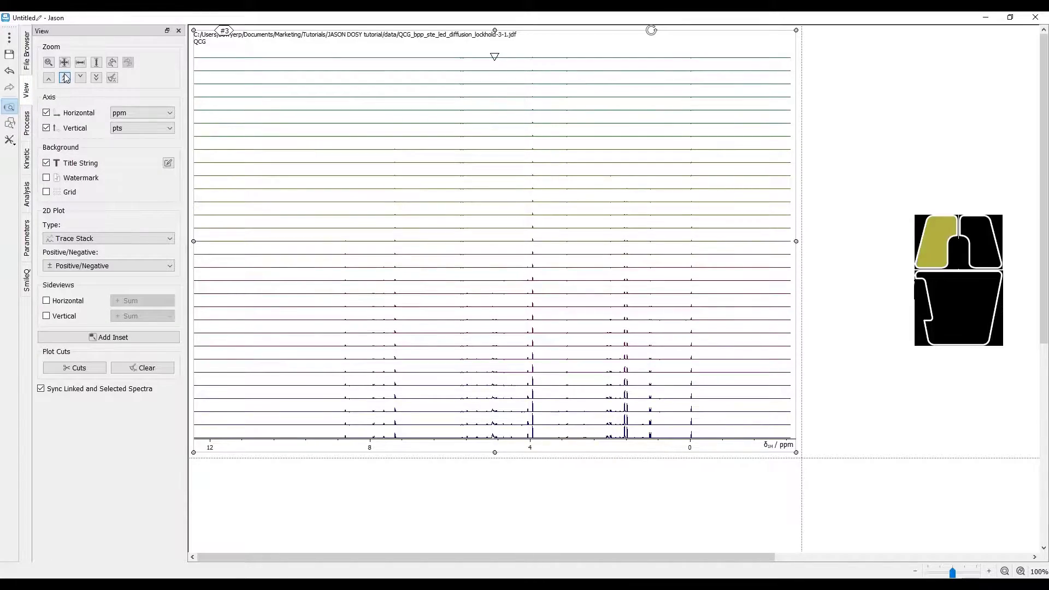
pyautogui.click(64, 78)
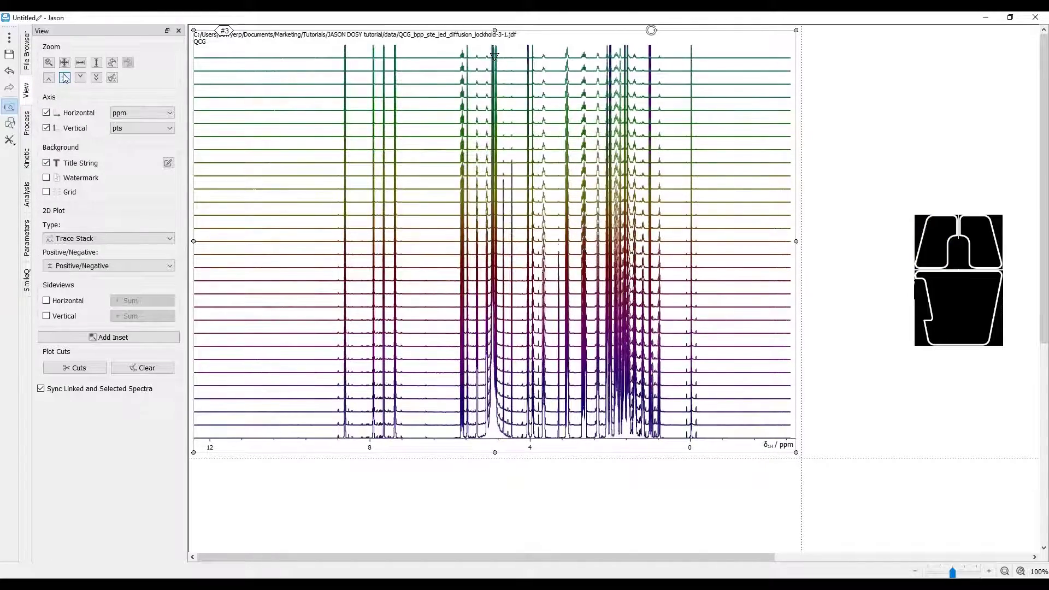
pyautogui.click(65, 78)
pyautogui.click(65, 78)
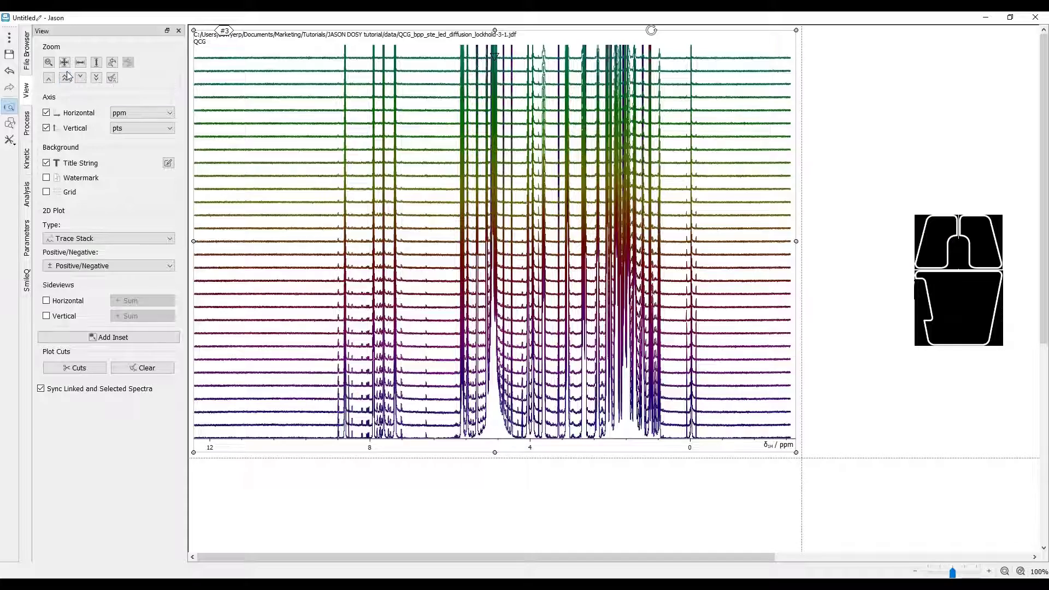
pyautogui.click(66, 78)
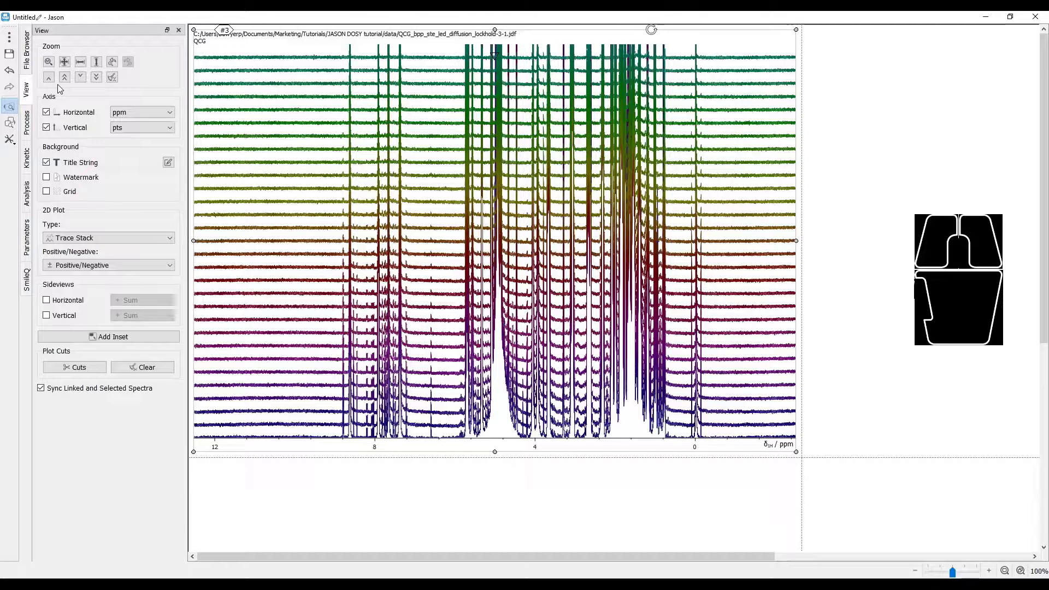
# Replace the Exponential and Trapezoid apodization with Gauss at 0.300 Hz width in the direct dimension and reprocess the spectrum.
pyautogui.click(30, 125)
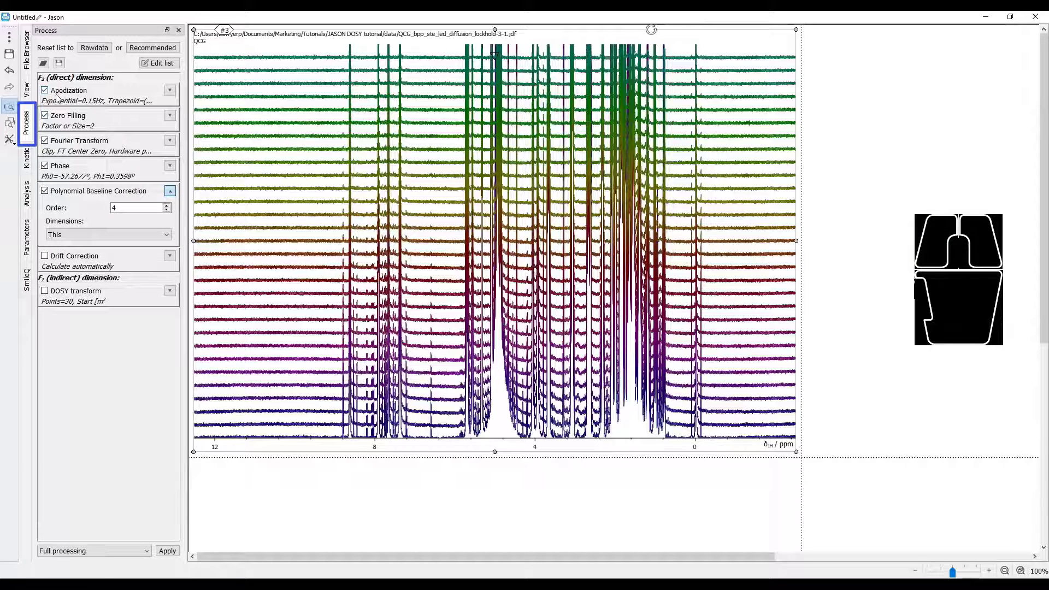
pyautogui.click(170, 91)
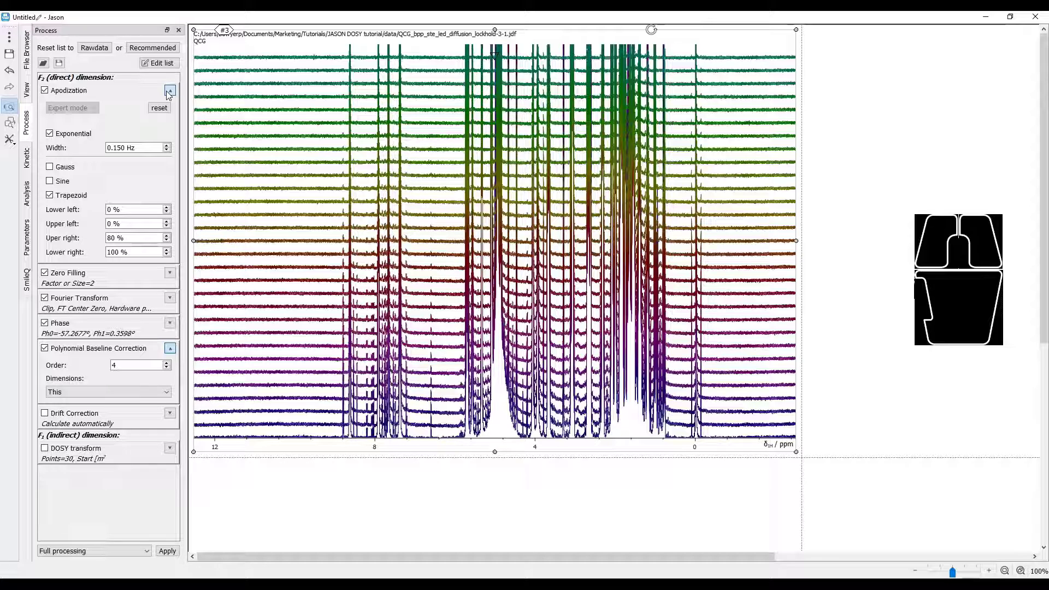
pyautogui.click(50, 134)
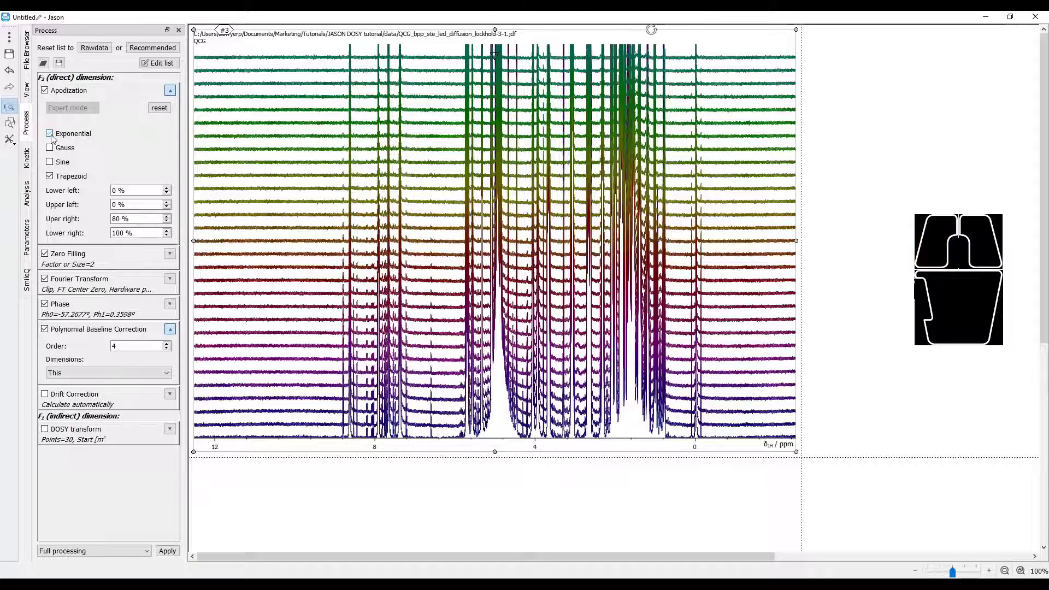
pyautogui.click(51, 177)
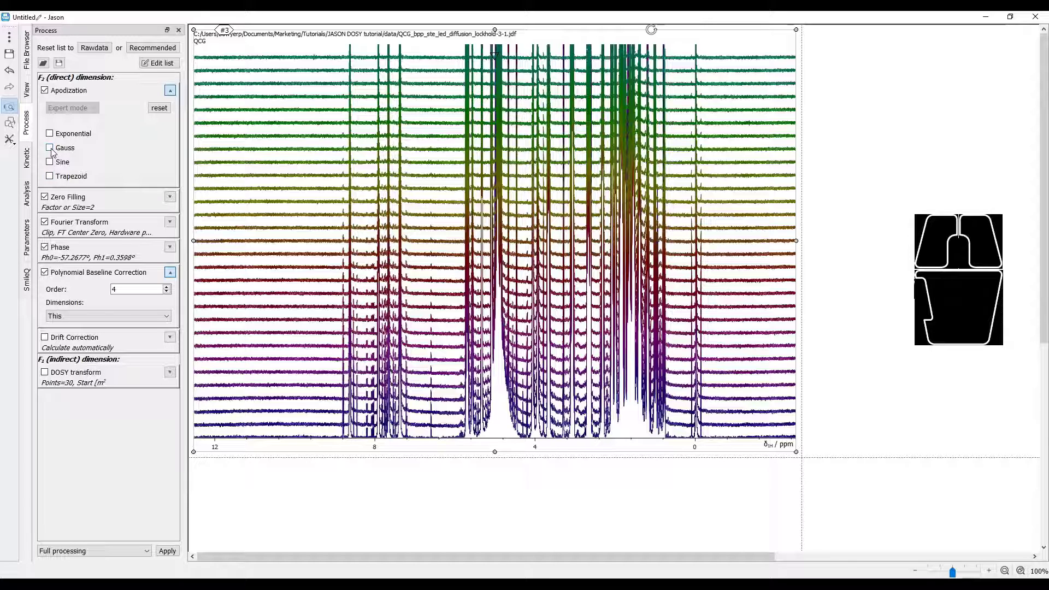
pyautogui.click(51, 149)
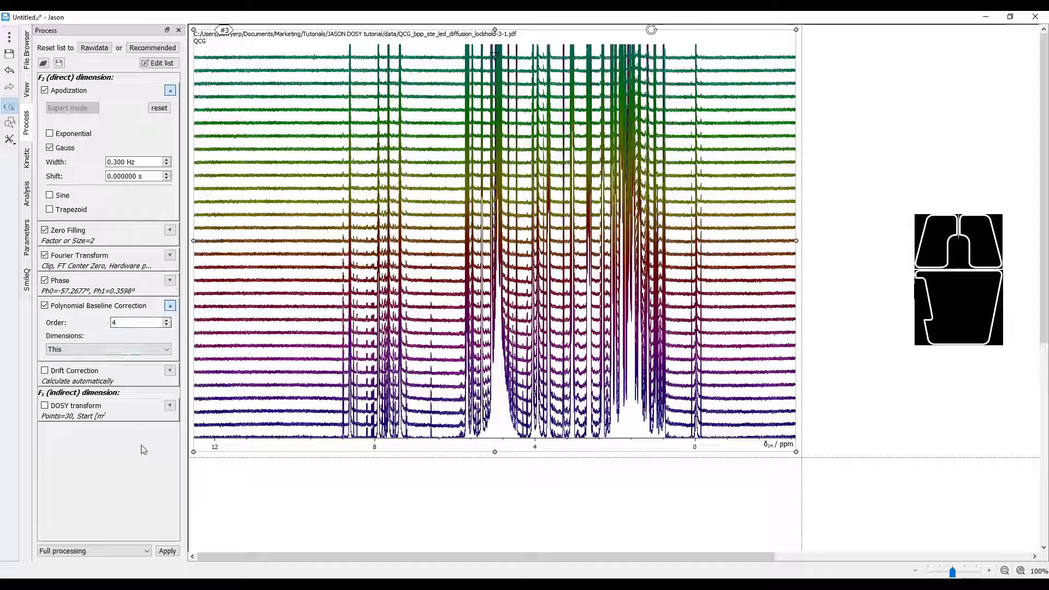
pyautogui.click(168, 551)
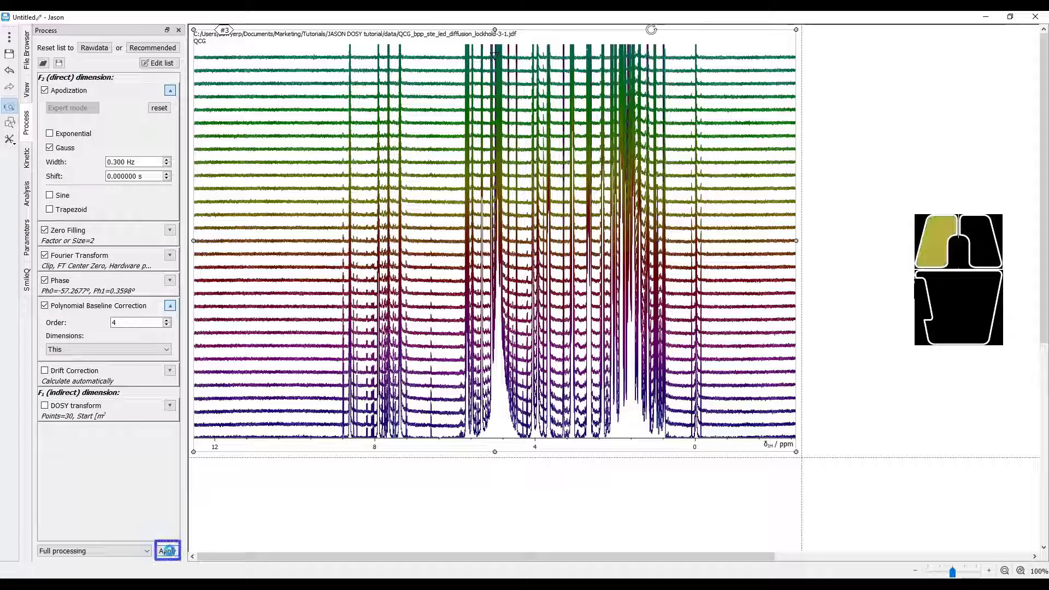